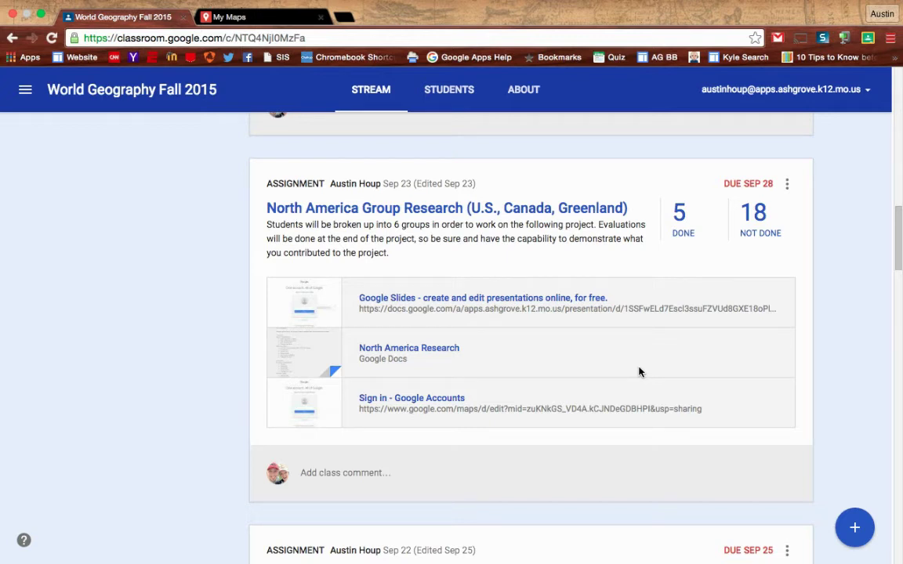
- Open the North America Research Google Doc attachment from the class stream
left_click(445, 351)
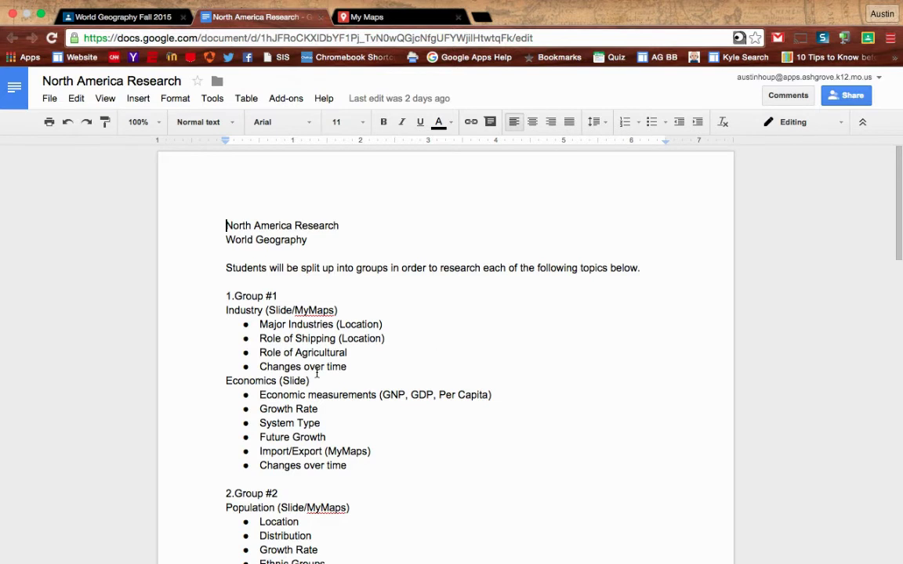
- Scroll through the group research topics, then return to the World Geography Fall 2015 class tab
scroll(317, 373, "down", 3)
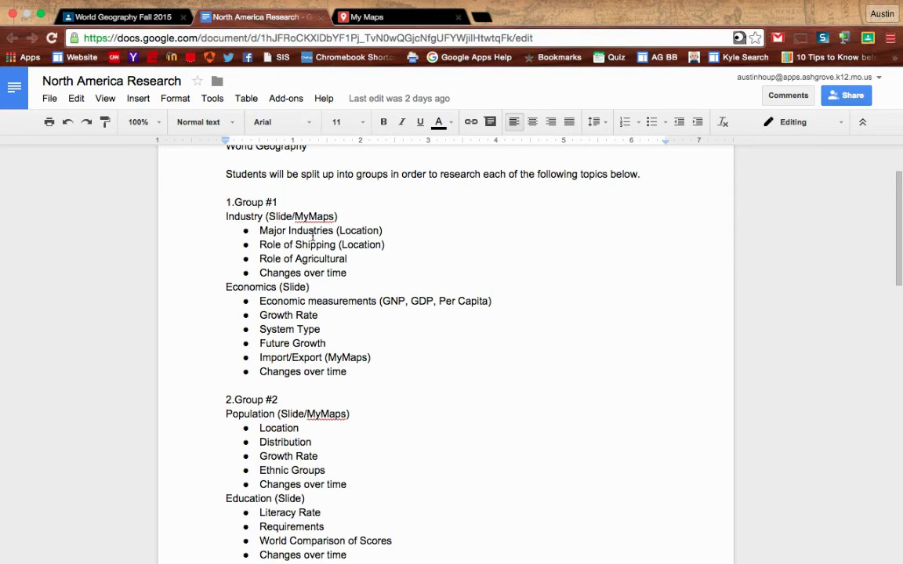
left_click(141, 17)
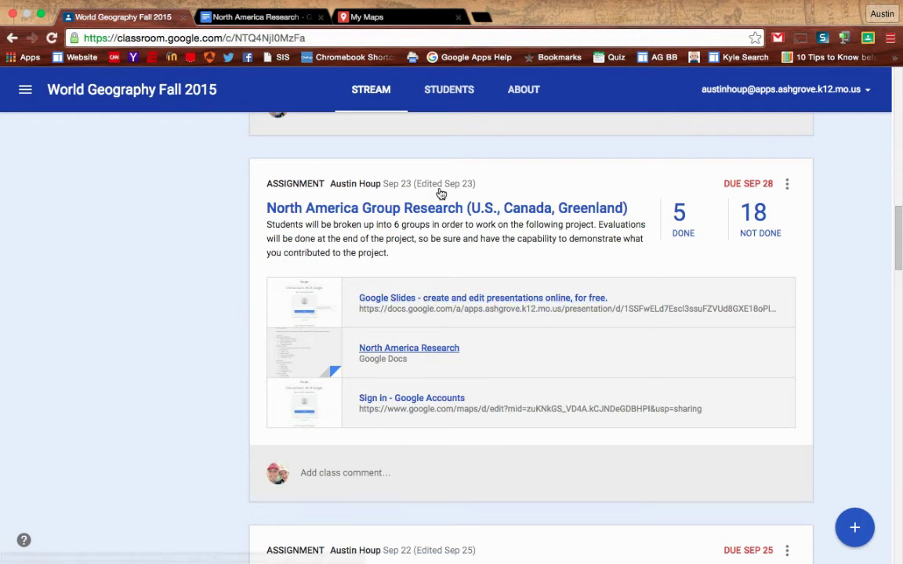
- Load mymaps.google.com in a new tab and create a new untitled map
left_click(388, 17)
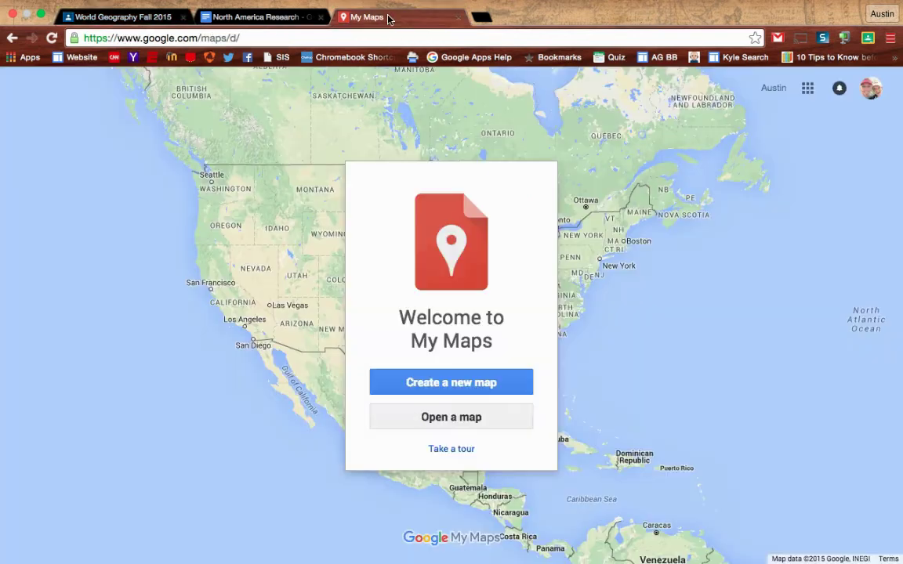
left_click(340, 39)
type("mymaps")
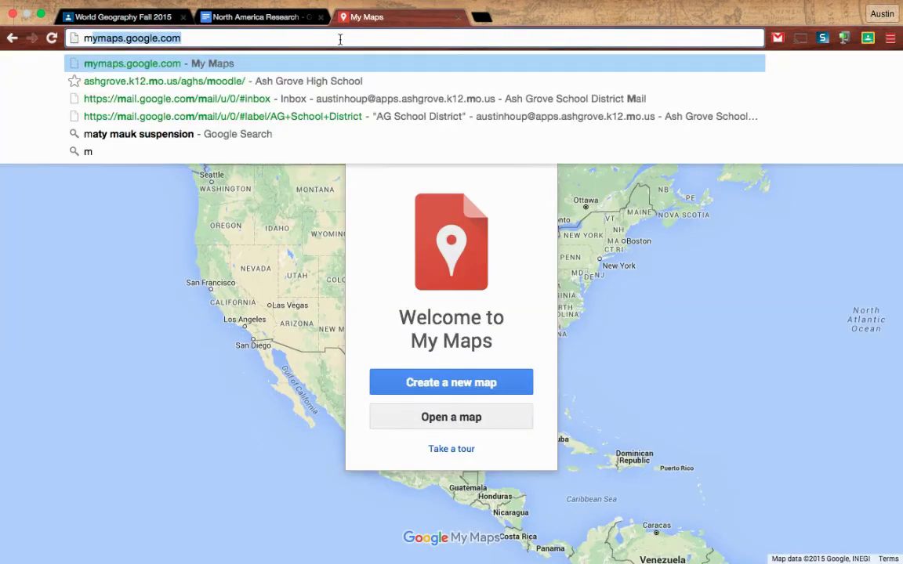
type(".google.com")
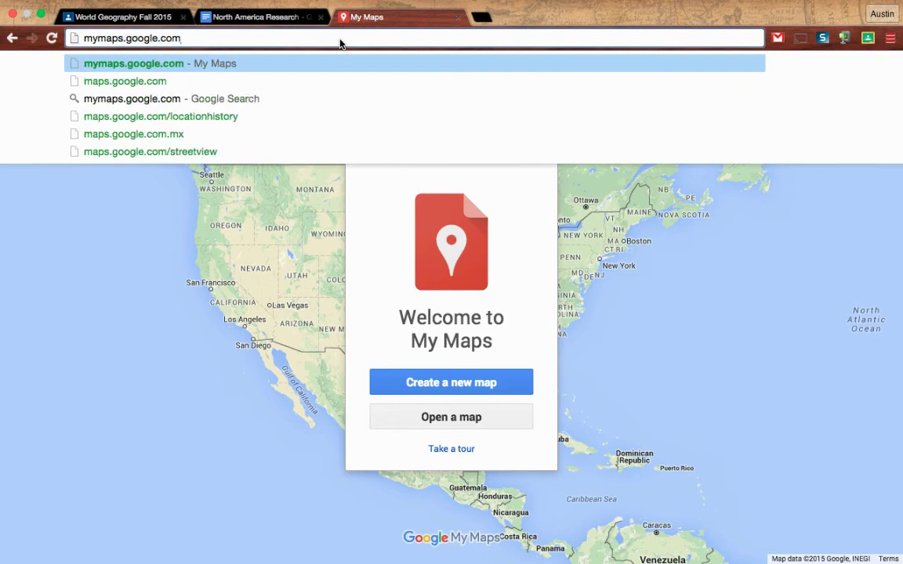
key("Return")
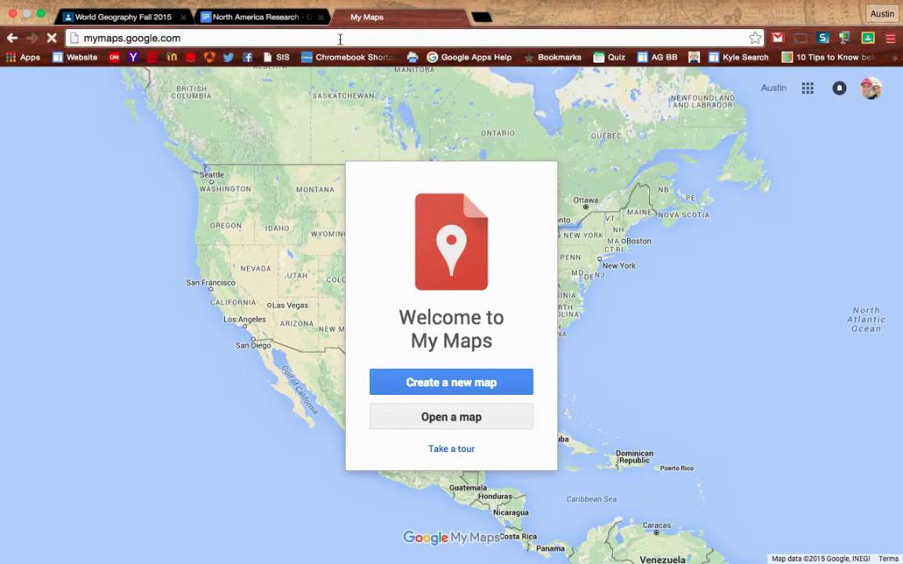
left_click(451, 374)
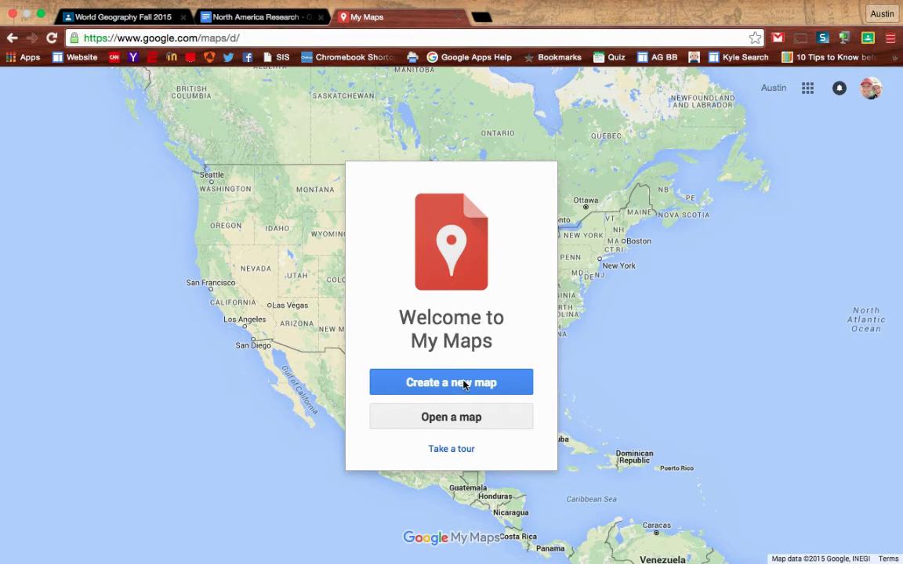
left_click(463, 384)
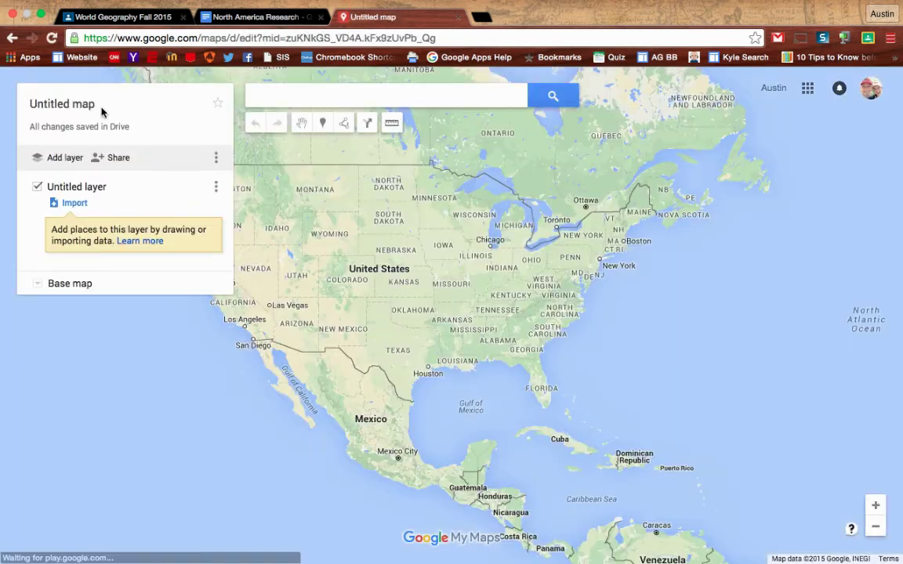
- Title the new map 'North American Research' and save the title
left_click(88, 107)
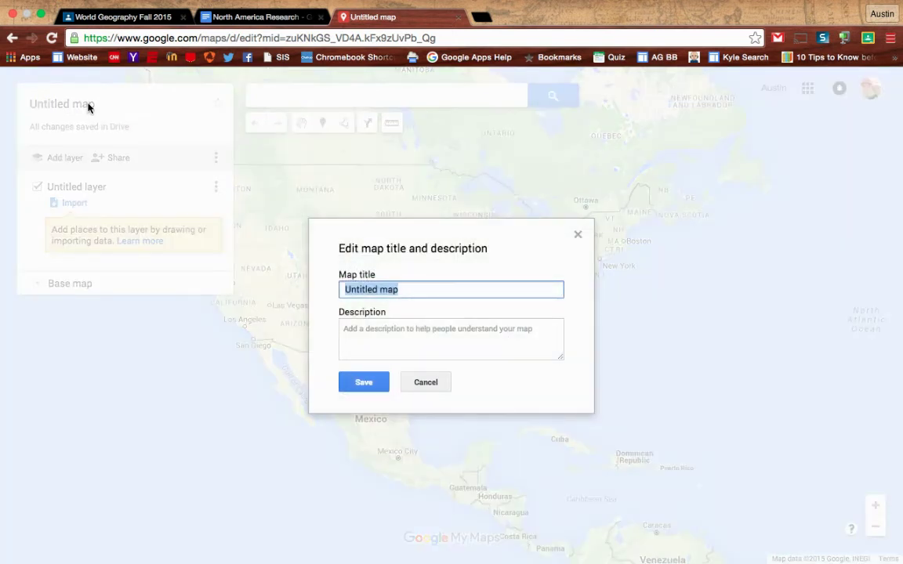
type("North ")
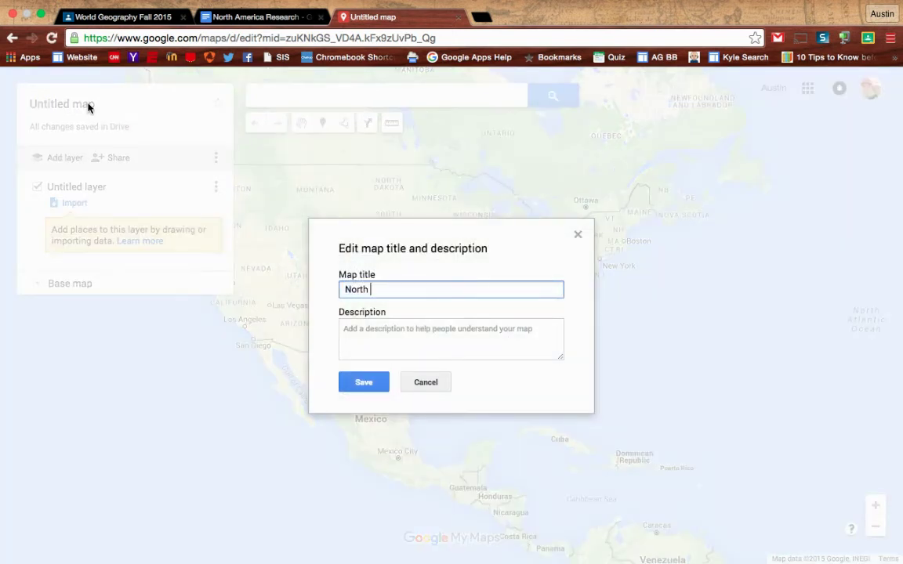
type("American Research")
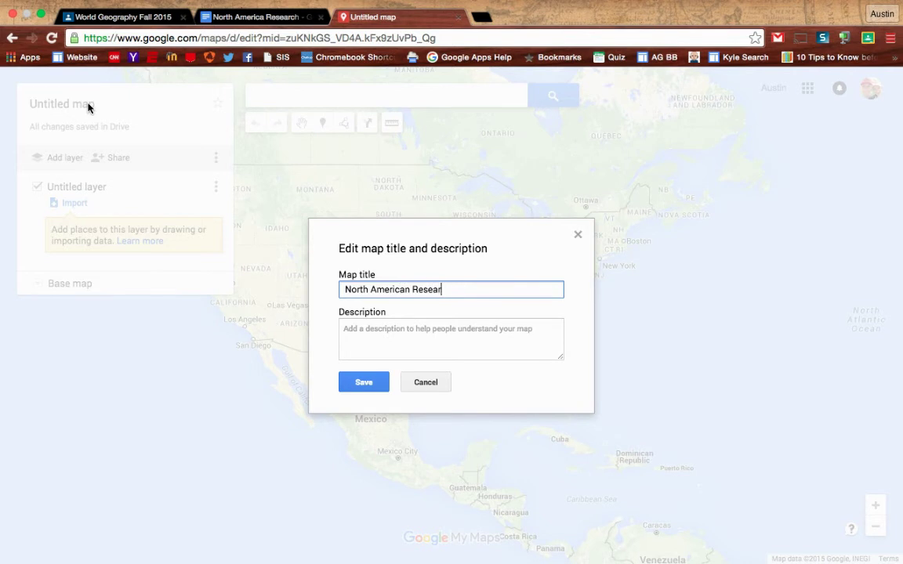
left_click(357, 381)
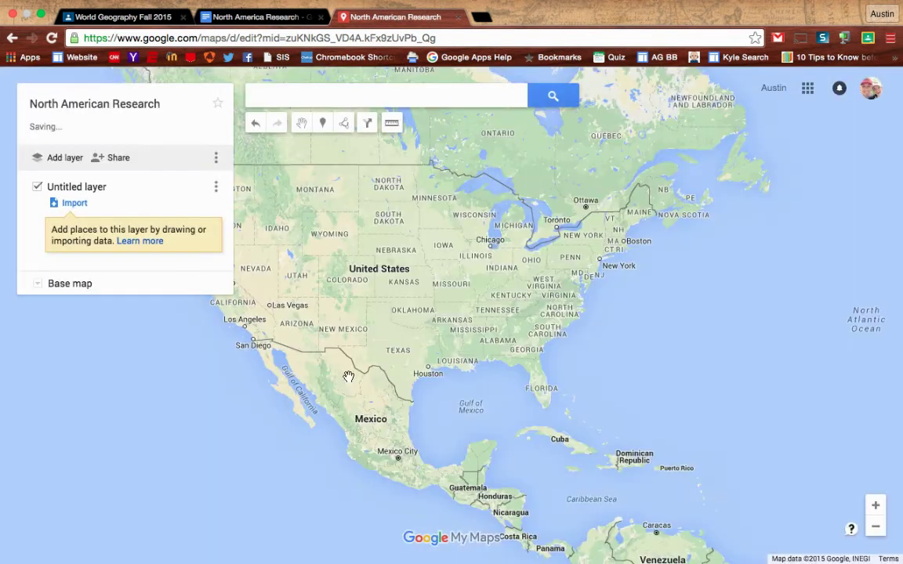
- Share the map so anyone at Ash Grove School District with the link can edit
left_click(116, 158)
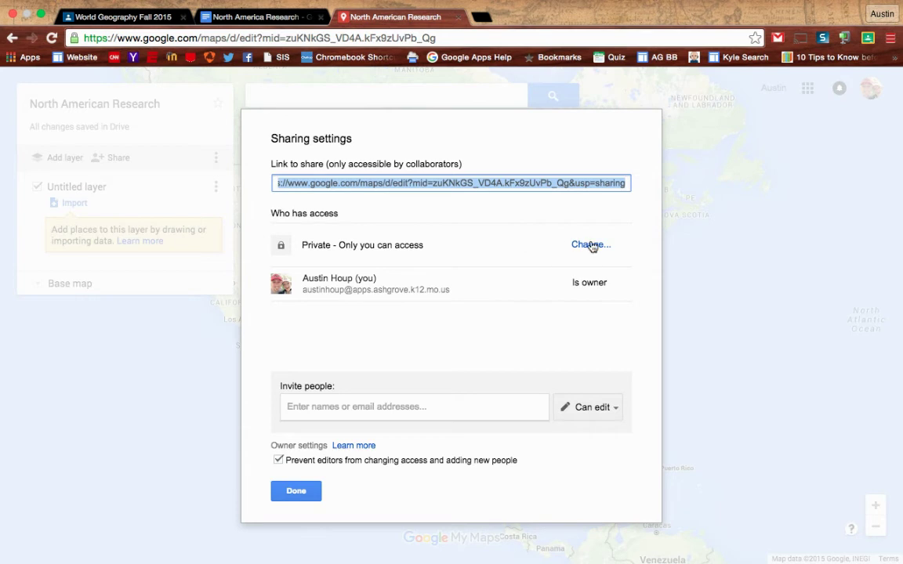
left_click(591, 245)
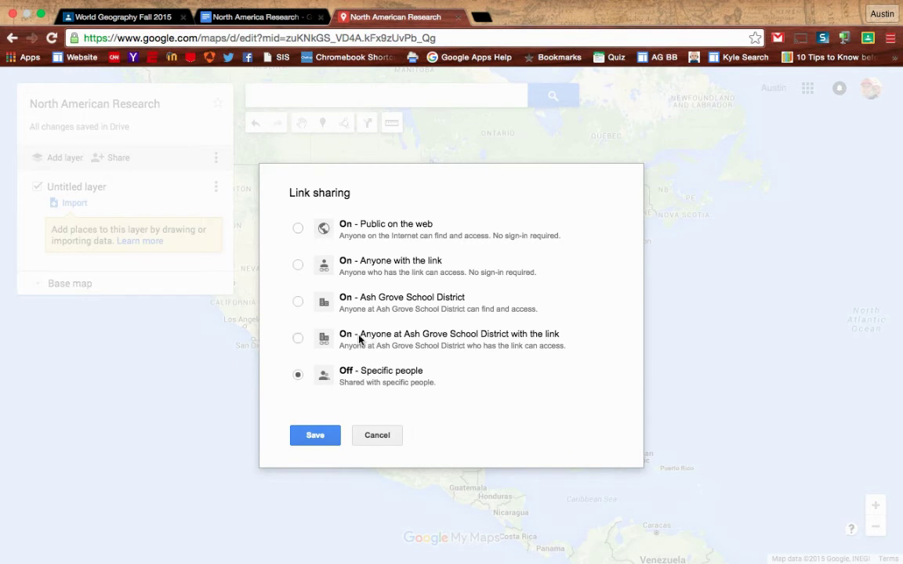
left_click(297, 339)
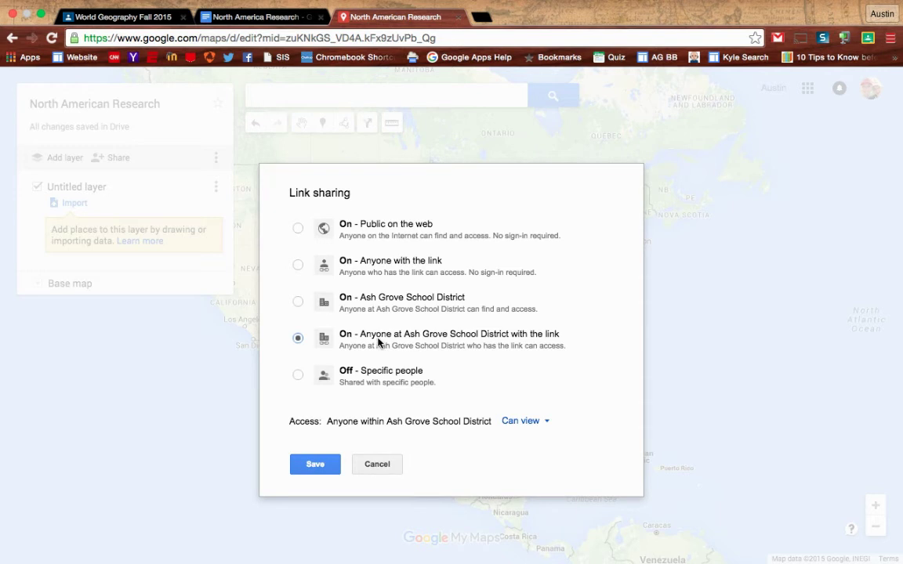
left_click(543, 424)
left_click(531, 380)
left_click(307, 469)
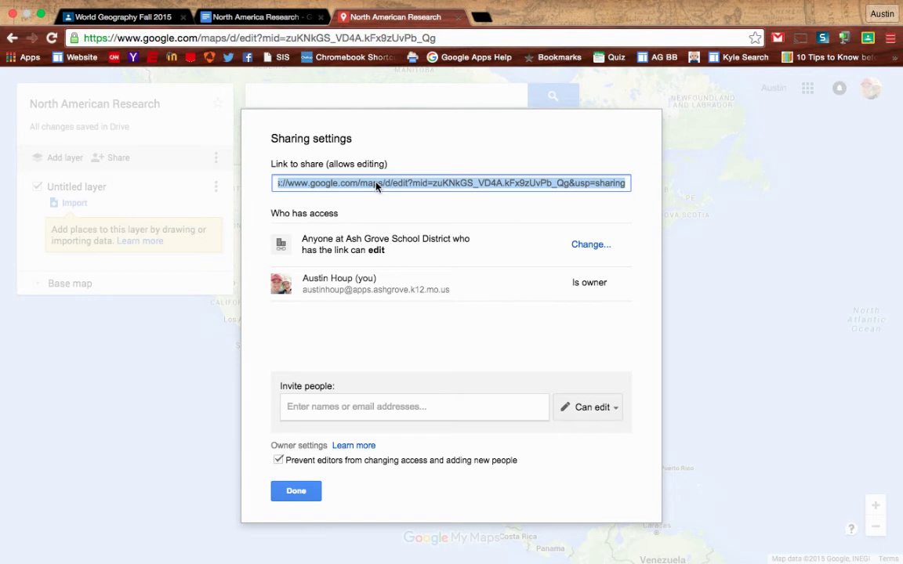
left_click(296, 490)
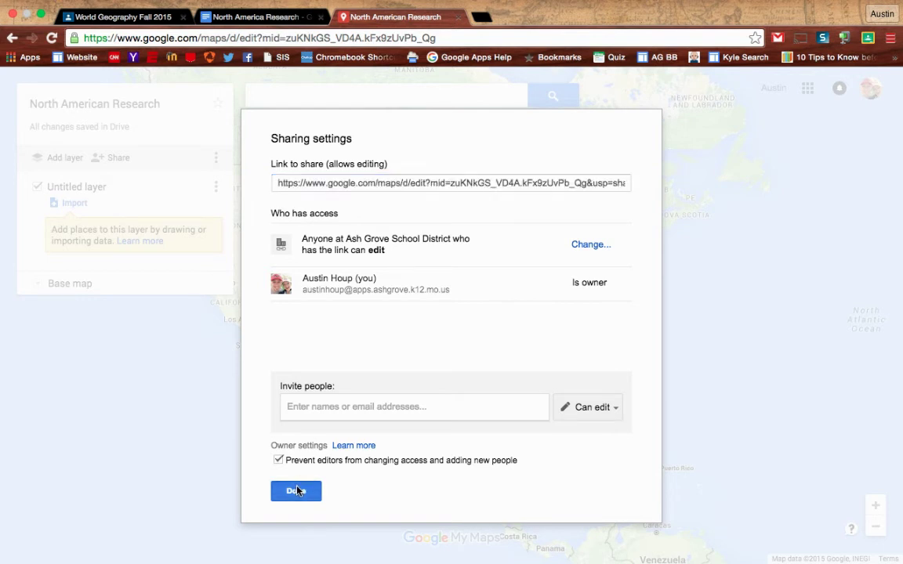
- Back in the Classroom stream, choose Edit on the North America Group Research assignment
left_click(123, 17)
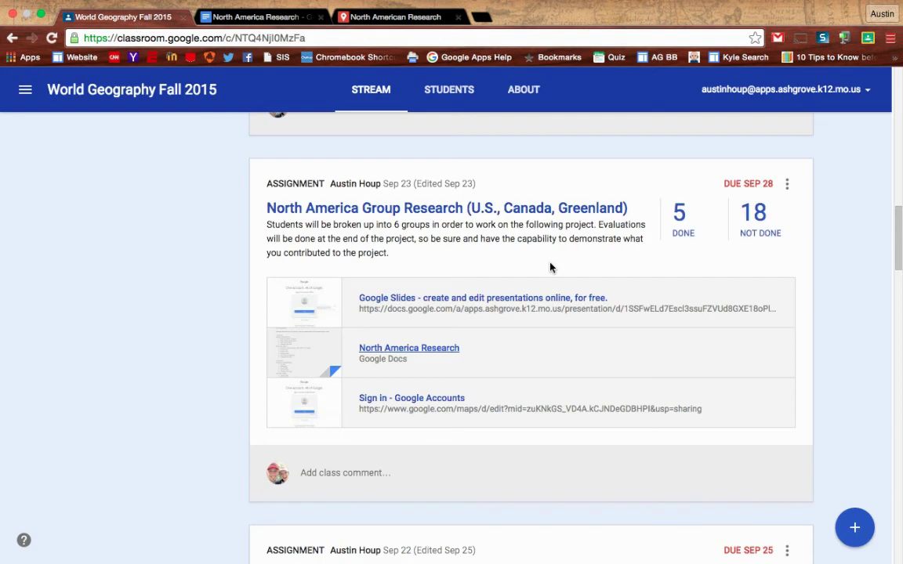
left_click(856, 527)
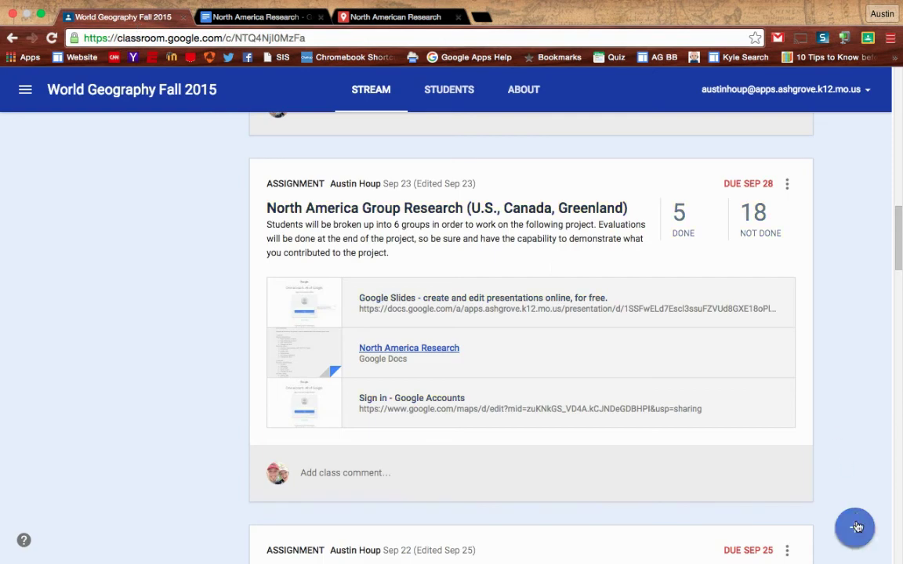
left_click(788, 185)
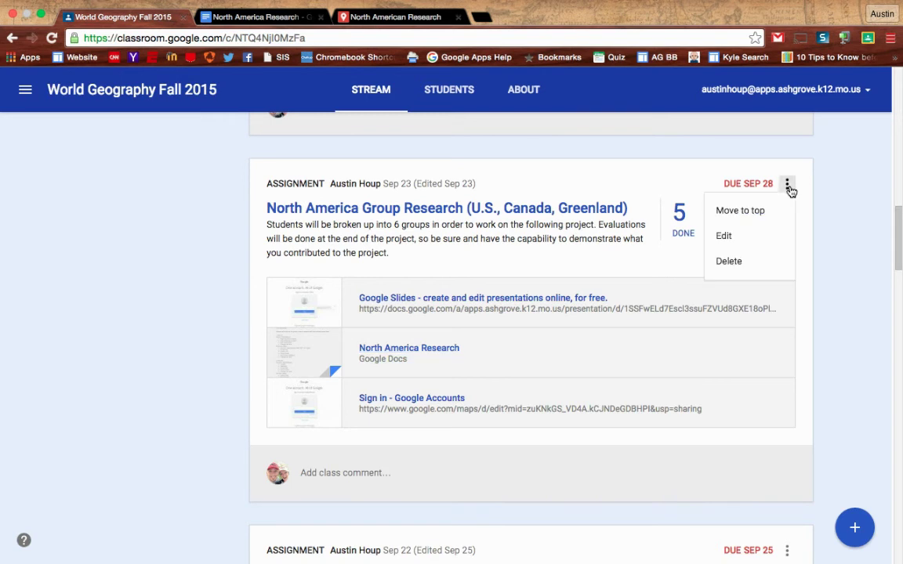
left_click(732, 237)
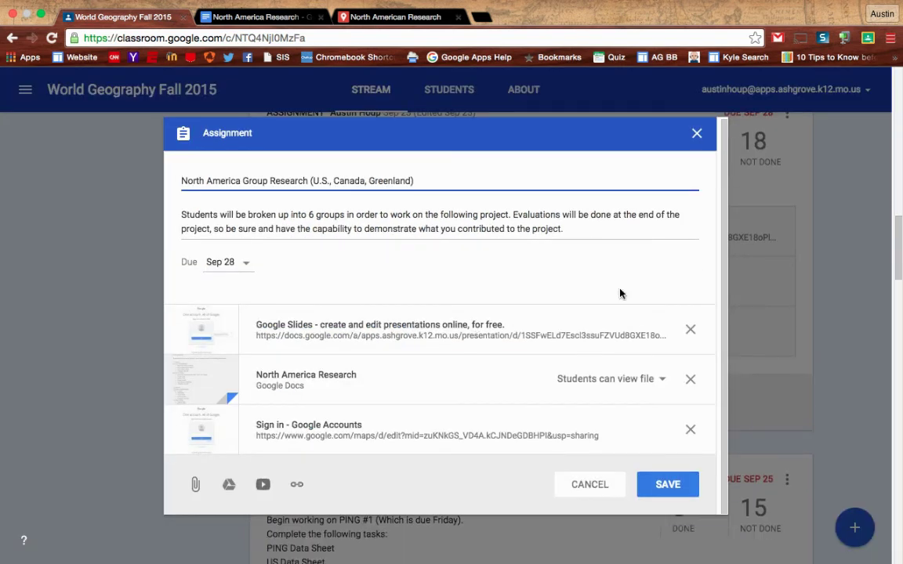
- Paste the map's link as a link attachment, discard it, and save the assignment
left_click(297, 487)
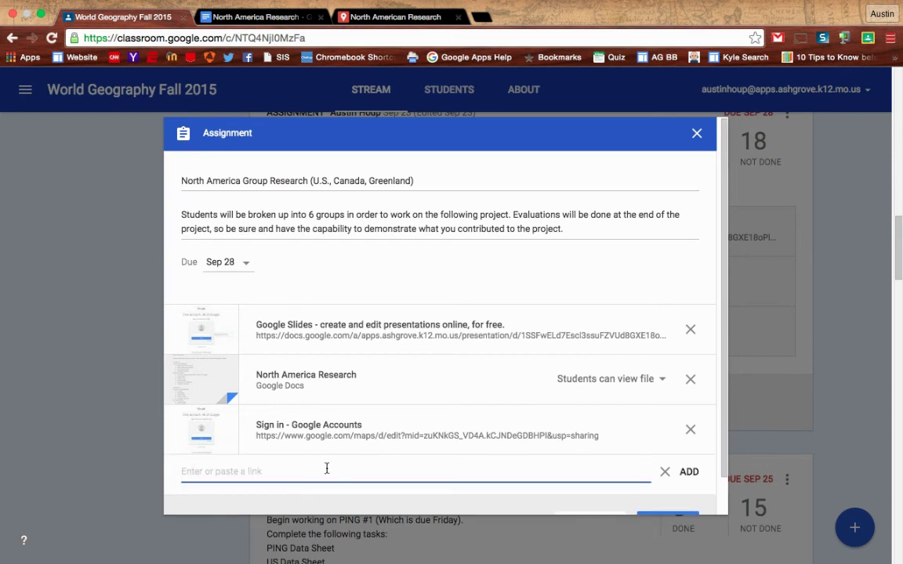
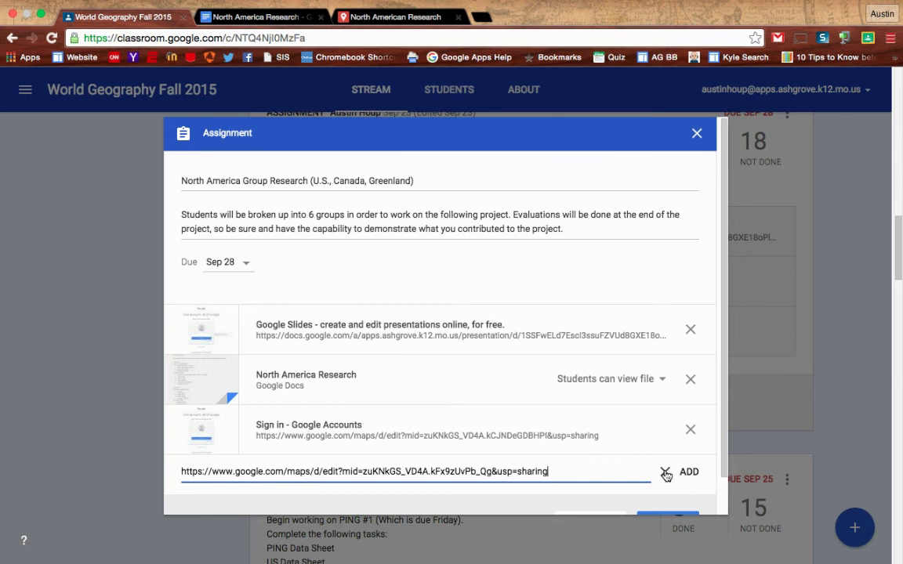
left_click(665, 475)
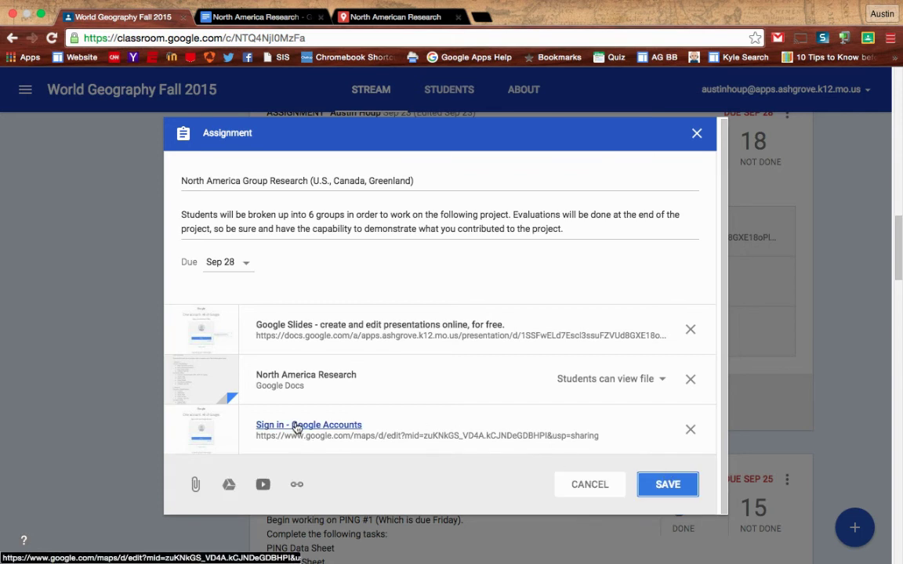
left_click(598, 485)
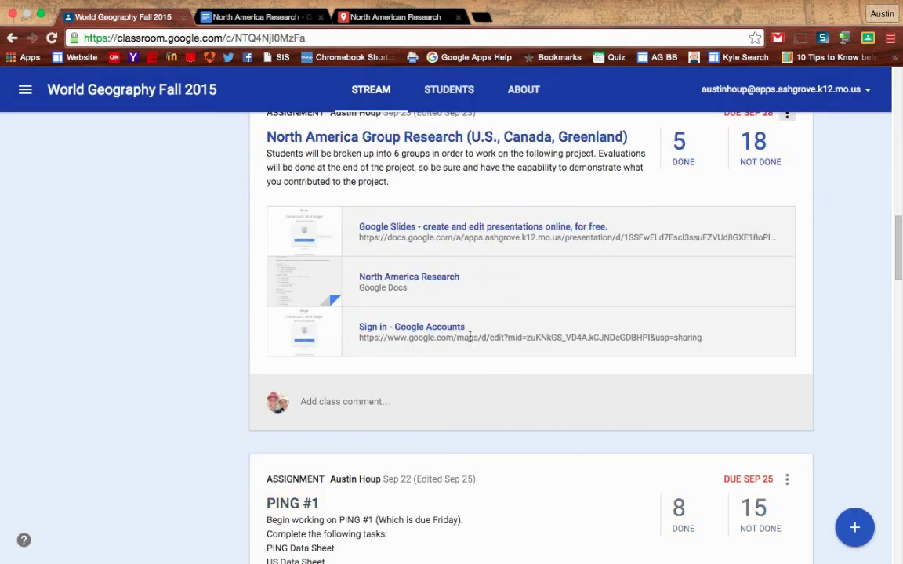
- Open the assignment's linked map and scroll through its themed layers
left_click(418, 330)
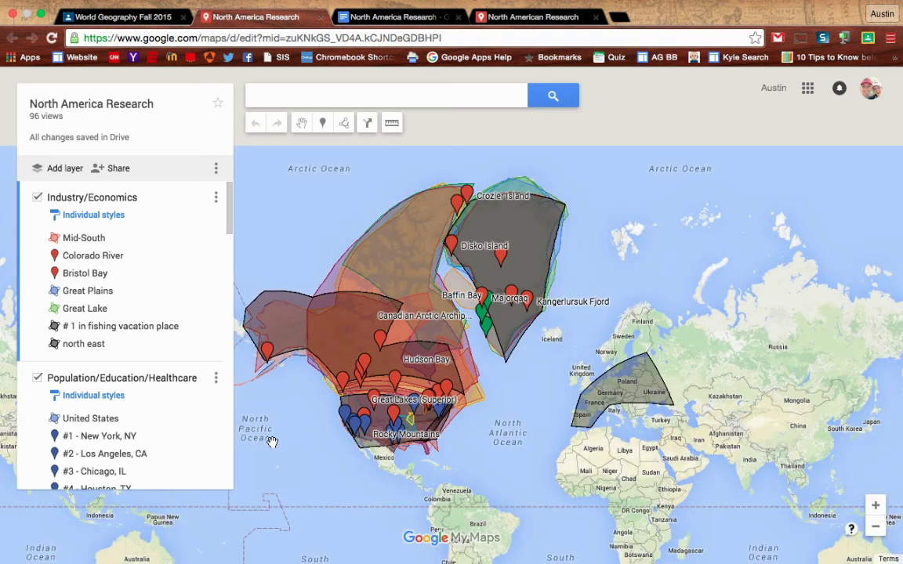
scroll(149, 401, "down", 3)
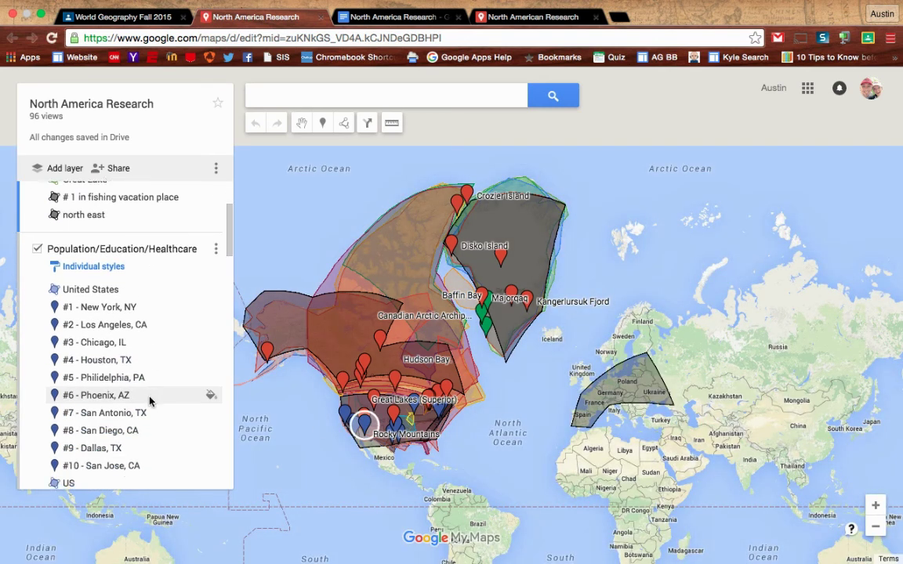
scroll(150, 401, "down", 5)
scroll(149, 401, "down", 4)
scroll(149, 402, "down", 2)
scroll(149, 402, "up", 10)
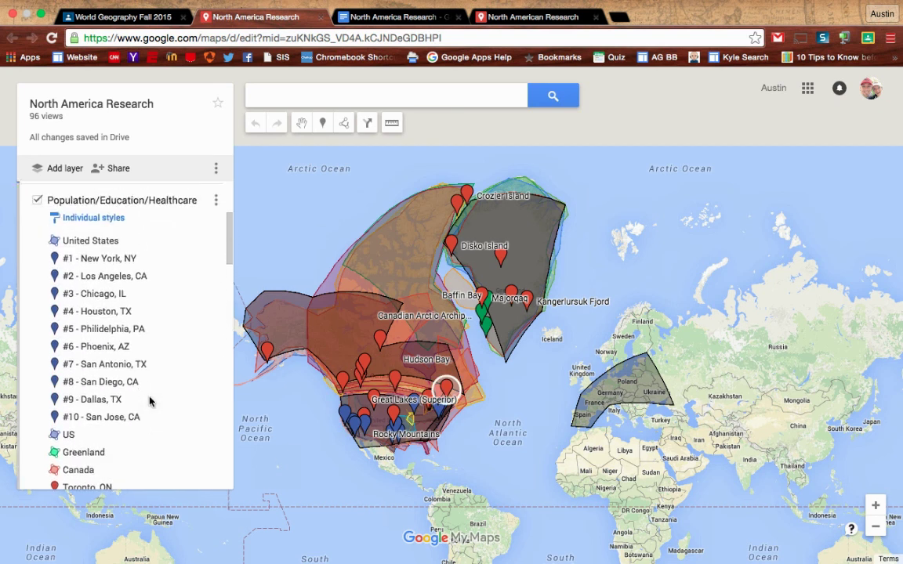
scroll(150, 402, "up", 4)
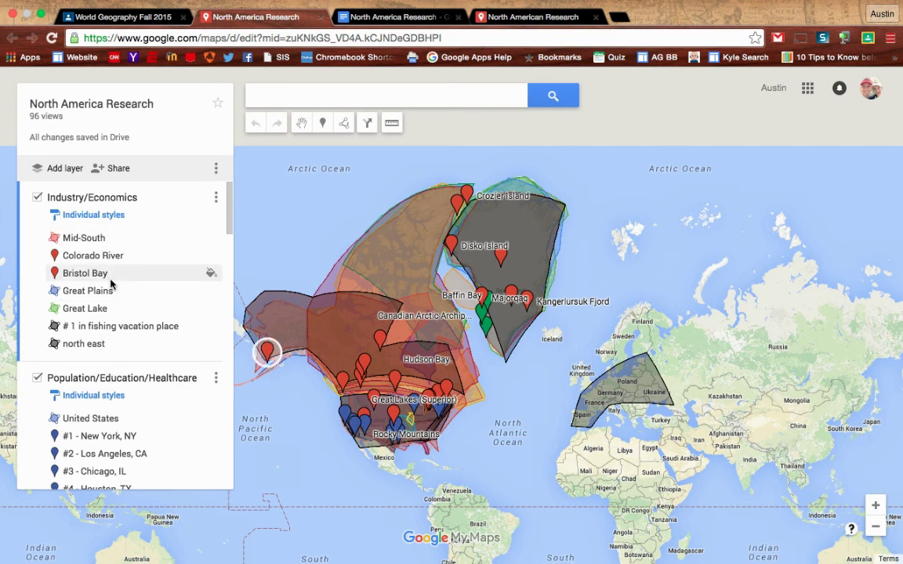
scroll(110, 283, "down", 15)
scroll(110, 284, "down", 2)
scroll(111, 284, "down", 4)
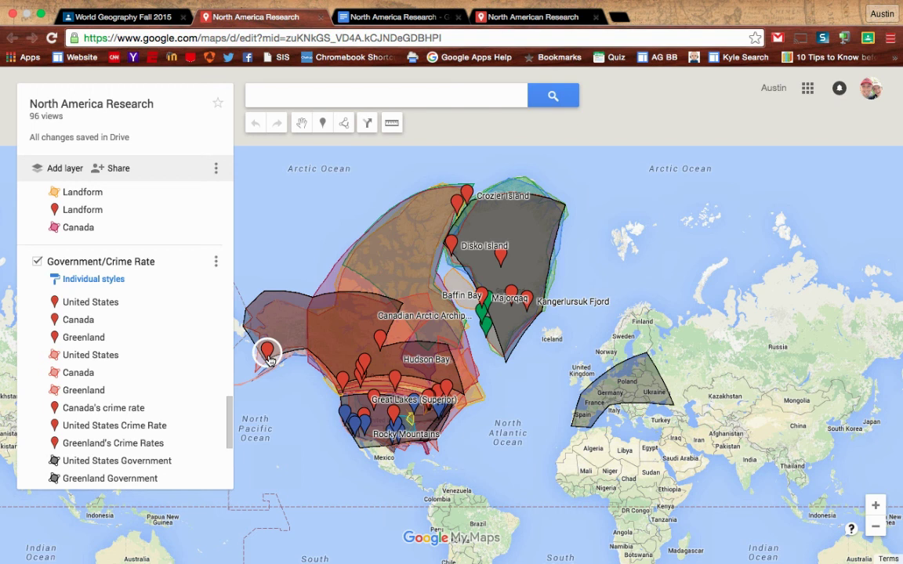
scroll(121, 403, "down", 5)
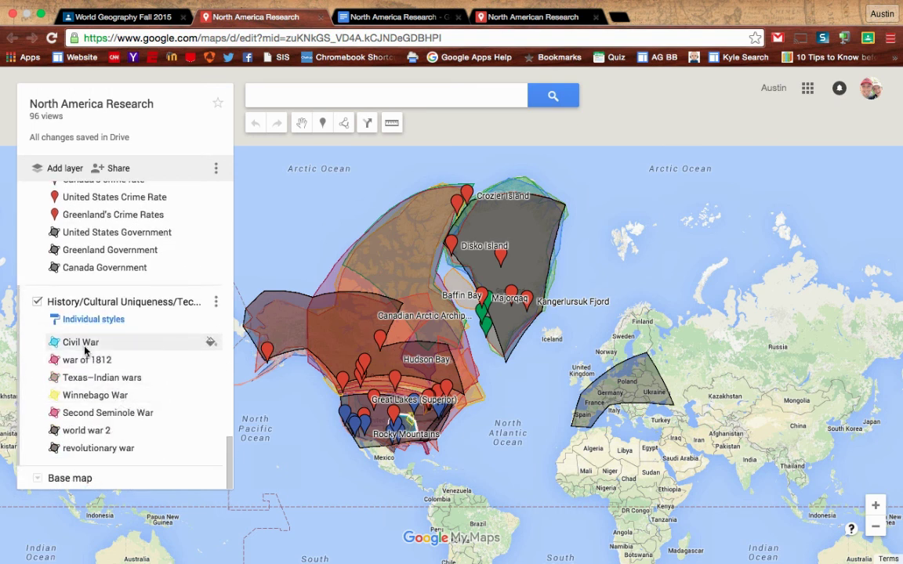
scroll(85, 350, "up", 2)
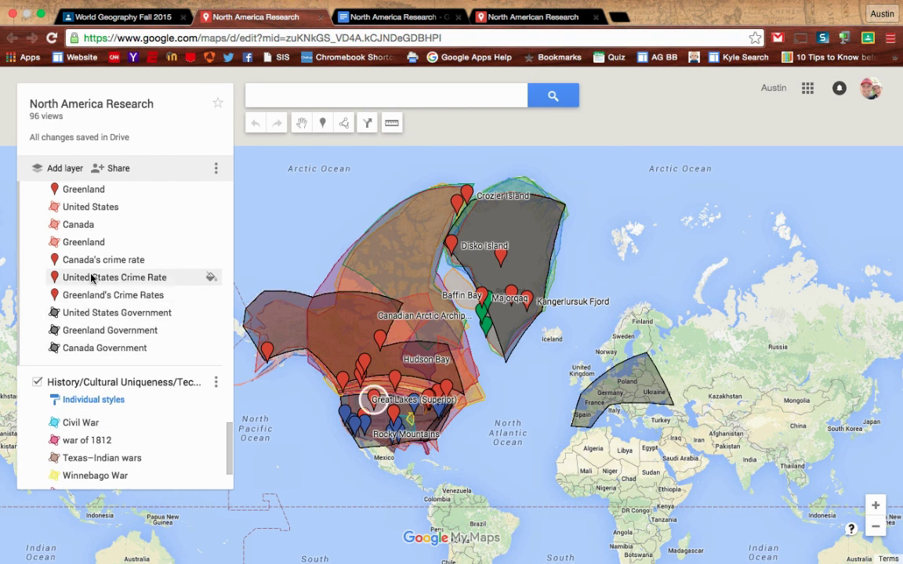
- View the United States Crime Rate layer and the #1 - New York, NY marker details
left_click(92, 279)
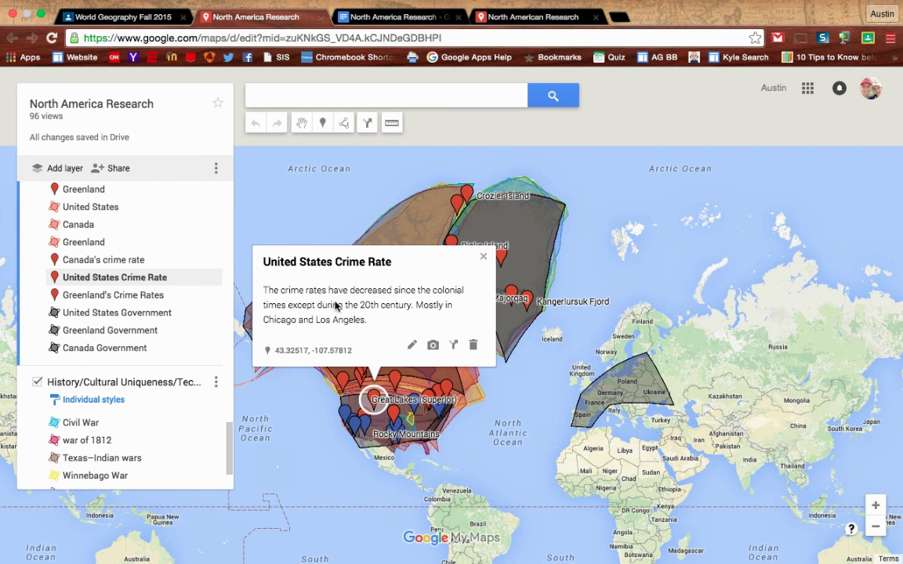
scroll(153, 262, "up", 10)
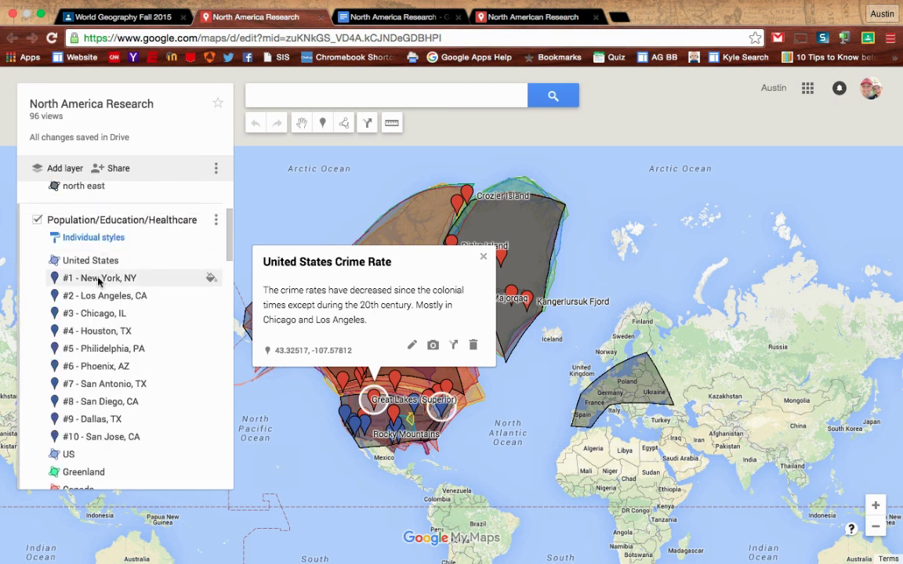
left_click(98, 280)
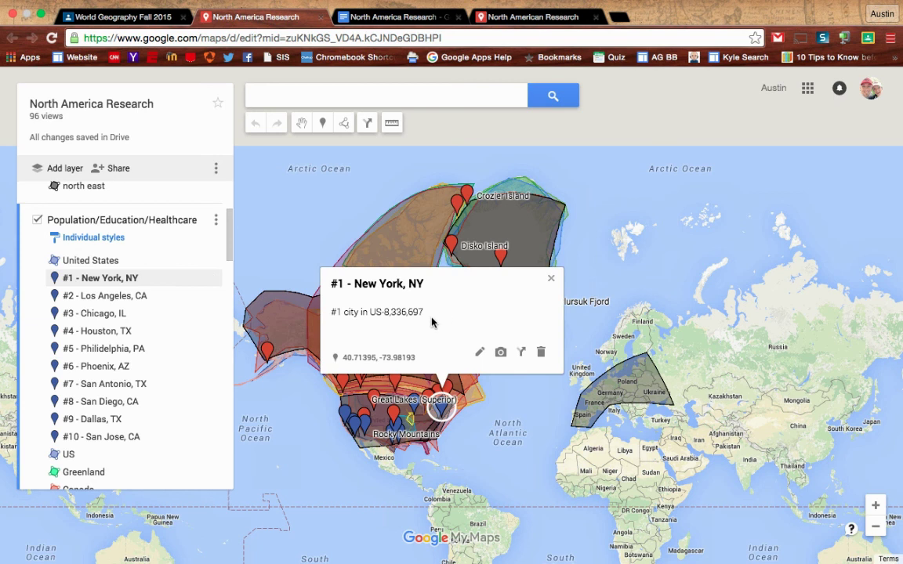
scroll(126, 361, "down", 3)
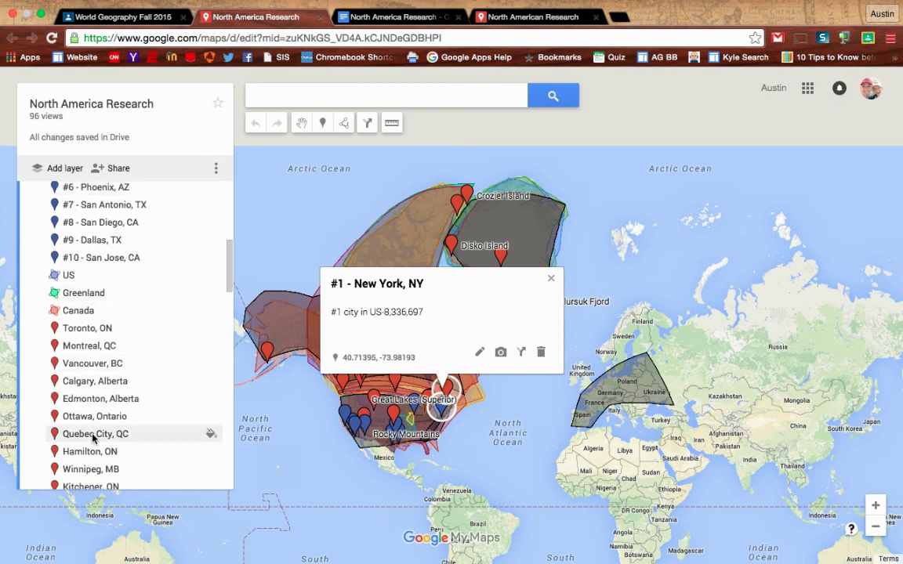
scroll(93, 435, "down", 6)
scroll(92, 437, "down", 3)
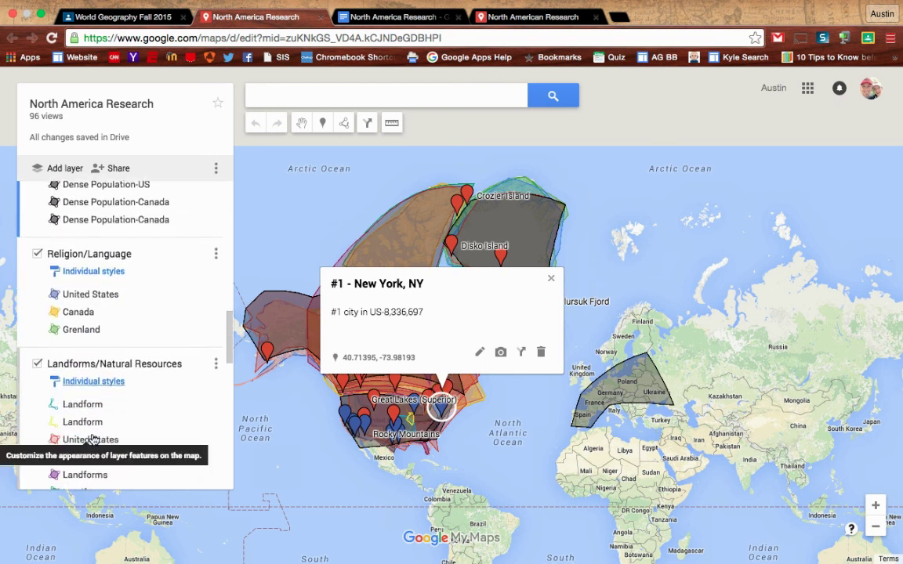